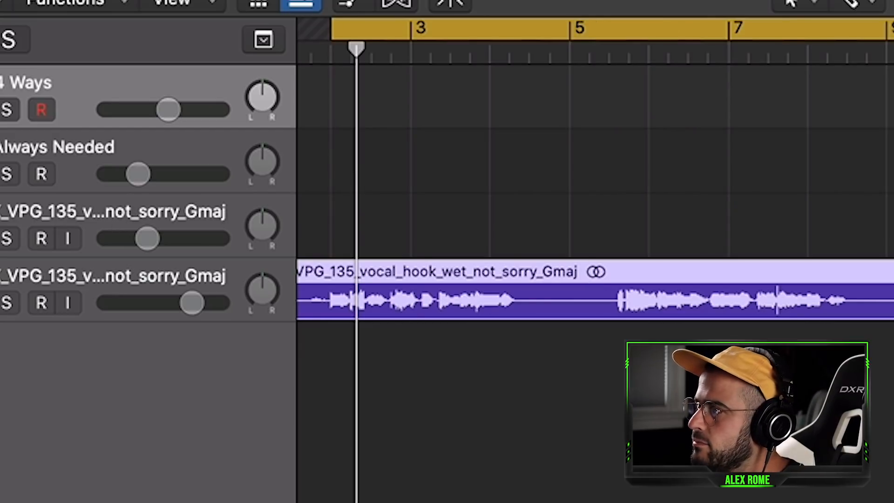
- Play the wet vocal hook on track 4 and lower that track's volume
scroll(595, 260, left, 3)
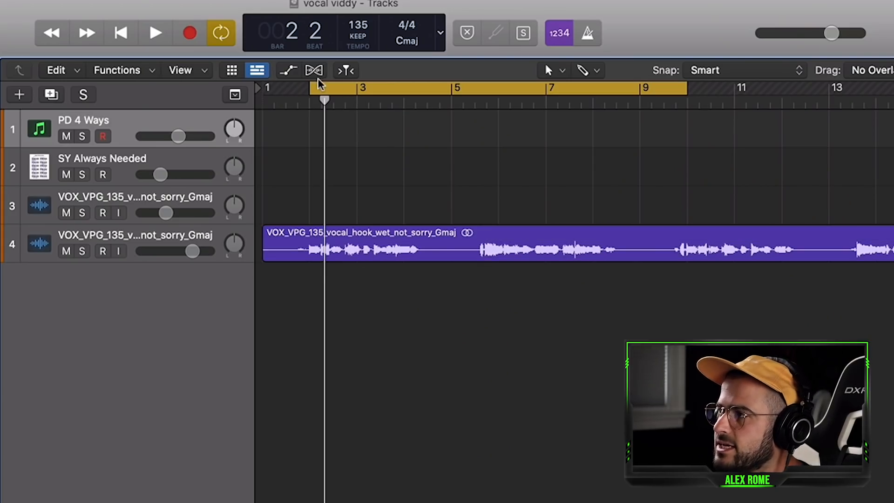
key(space)
drag(192, 251, 177, 251)
click(289, 244)
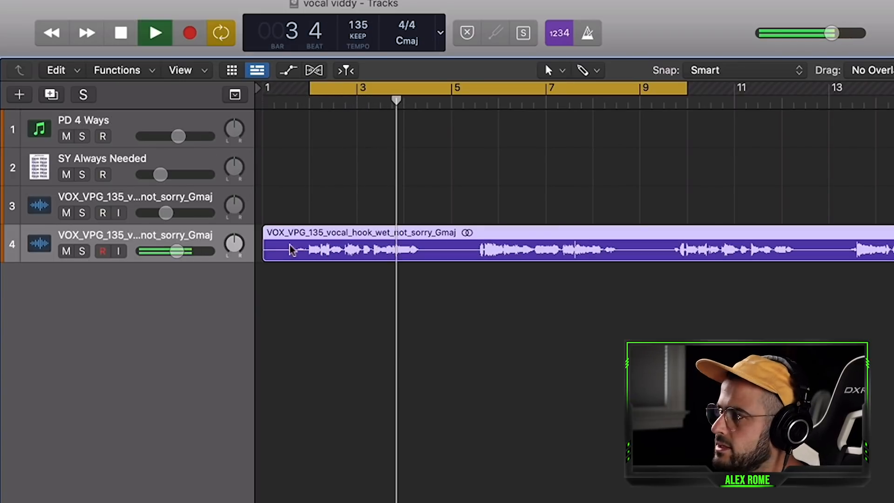
click(517, 345)
key(space)
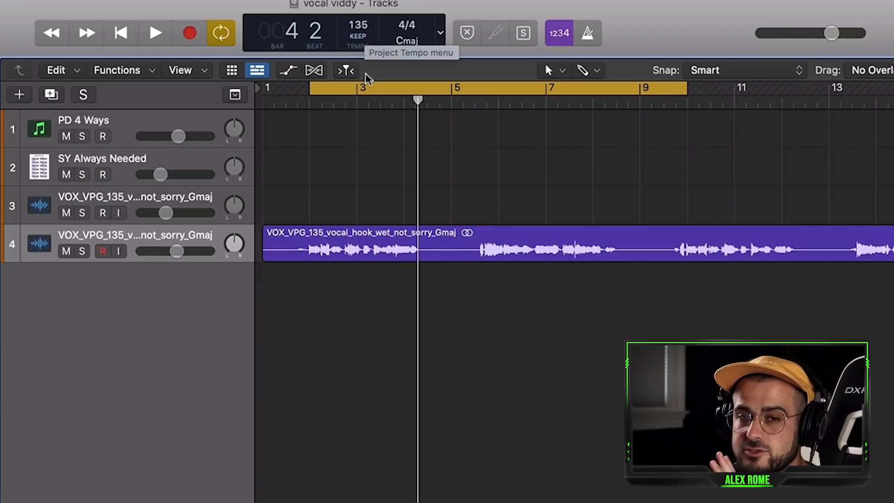
- Delete the empty vocal track 3 above the wet vocal hook
click(221, 200)
key(super+BackSpace)
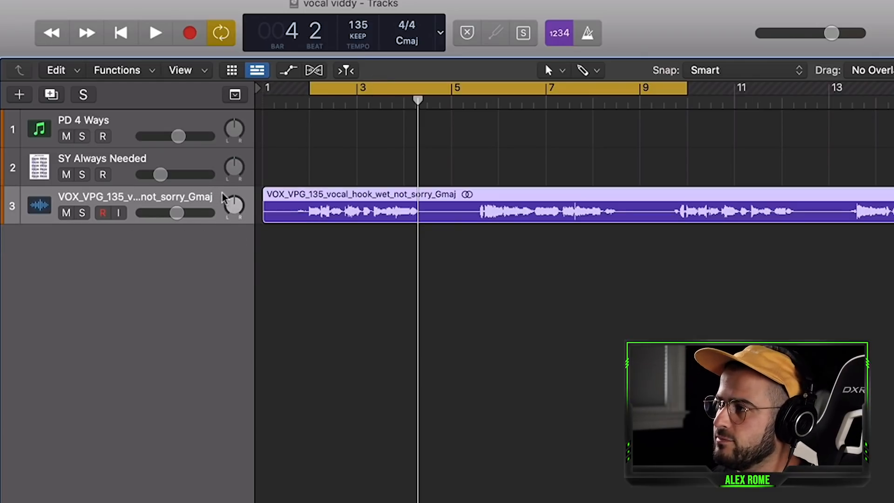
- Create an empty MIDI region on the PD 4 Ways track from bar 2 to bar 6
click(118, 128)
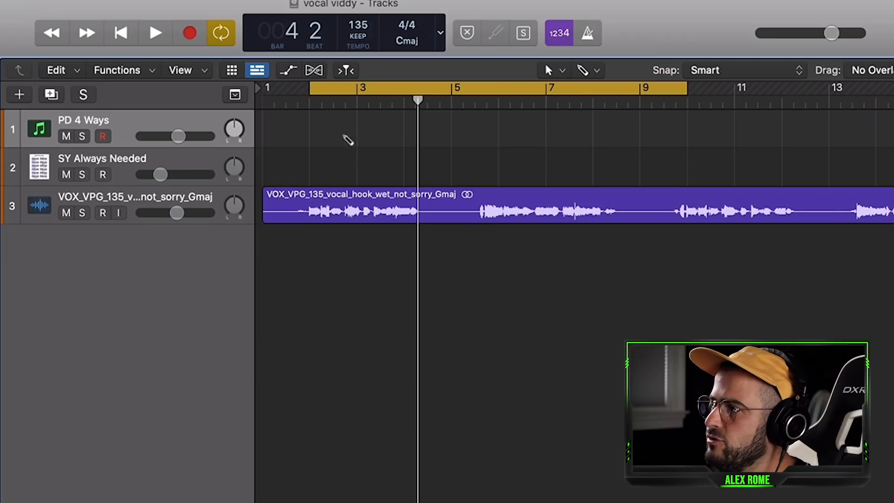
click(347, 141)
mouse_move(361, 142)
mouse_down()
mouse_move(606, 151)
mouse_move(494, 153)
mouse_up()
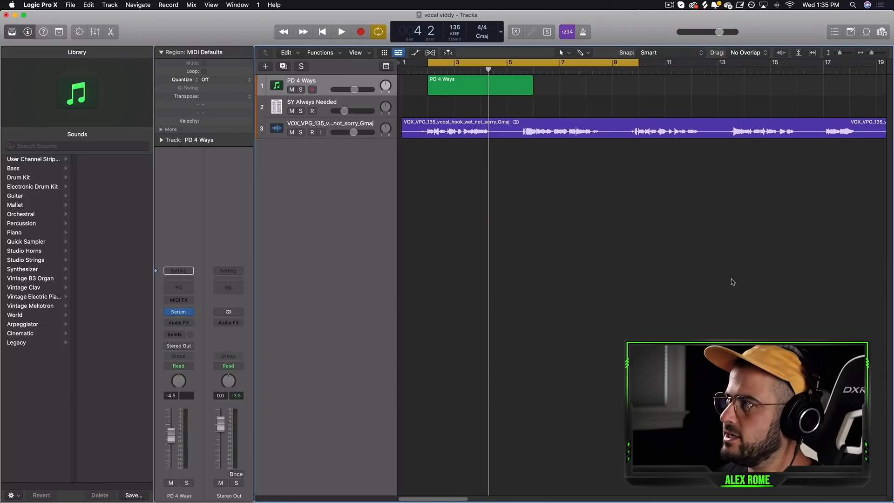
- Switch to Preview to consult the Major_Piano_Scales.jpg and Minor_piano_scales.jpg charts side by side, focusing on G Major, and minimize both
drag(786, 34, 797, 3)
mouse_move(787, 499)
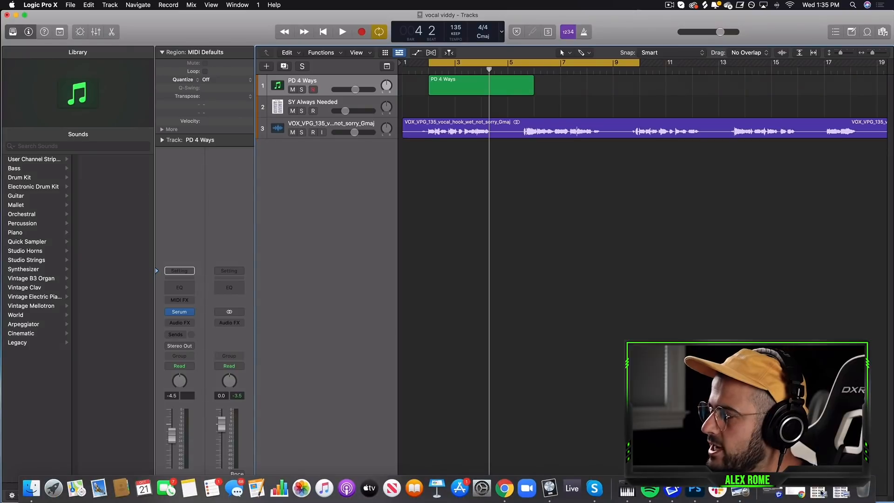
click(856, 489)
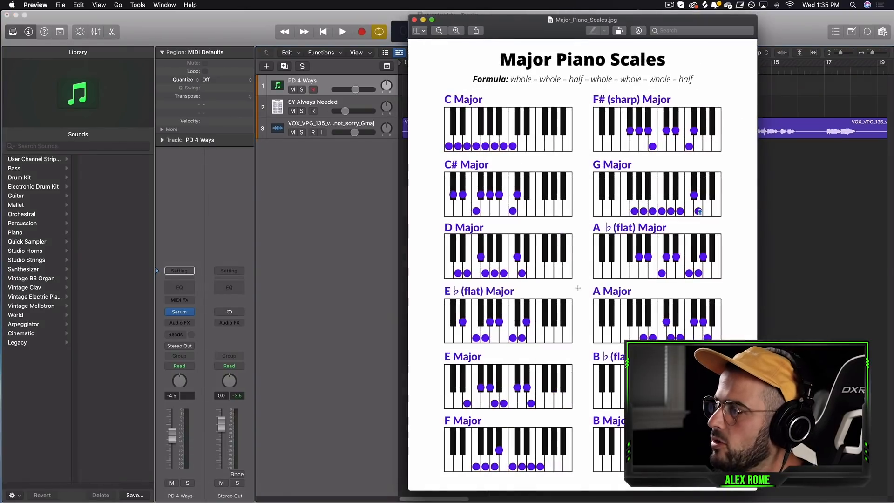
mouse_move(785, 500)
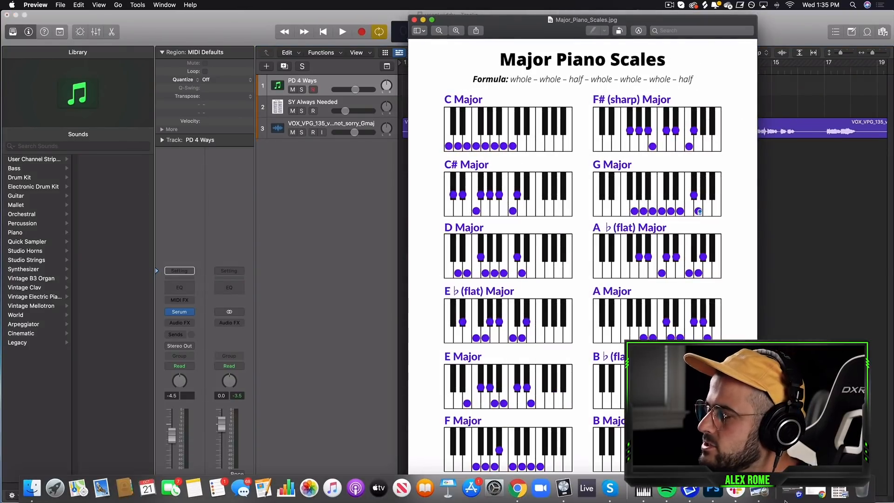
click(839, 490)
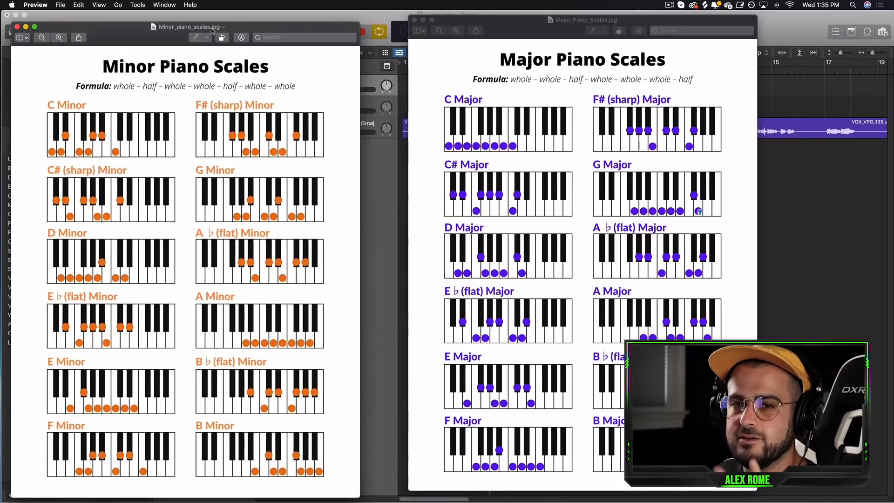
drag(172, 40, 185, 34)
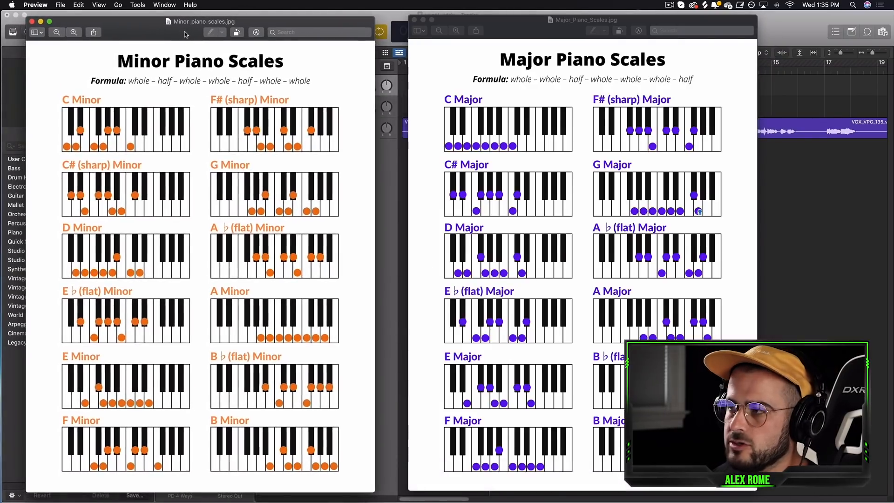
click(41, 21)
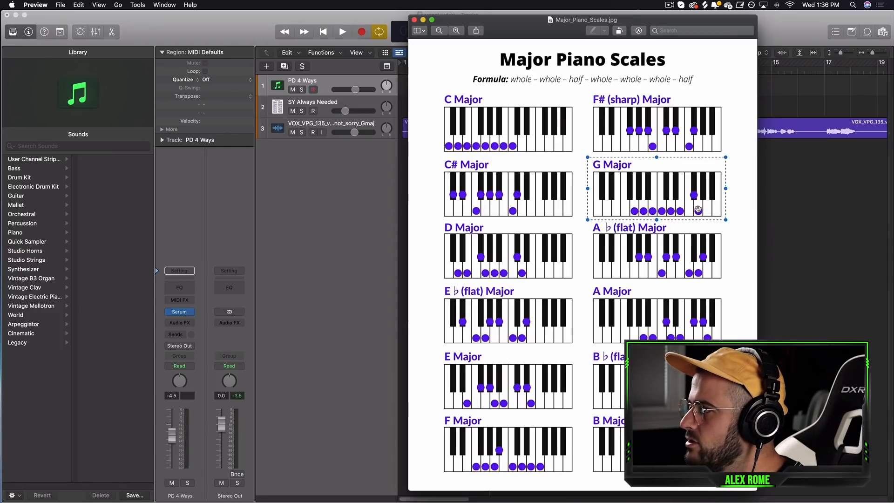
click(423, 20)
- Open the PD 4 Ways region in the Piano Roll and extend its start one beat before bar 2
click(456, 70)
key(space)
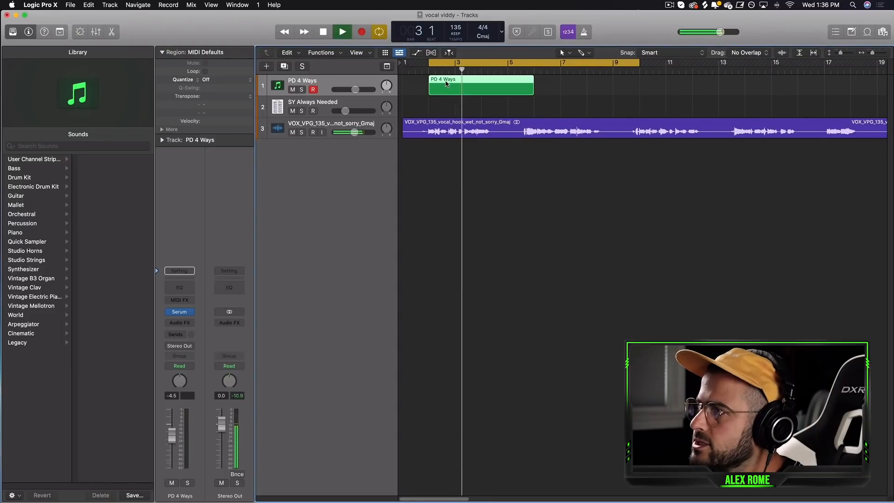
key(p)
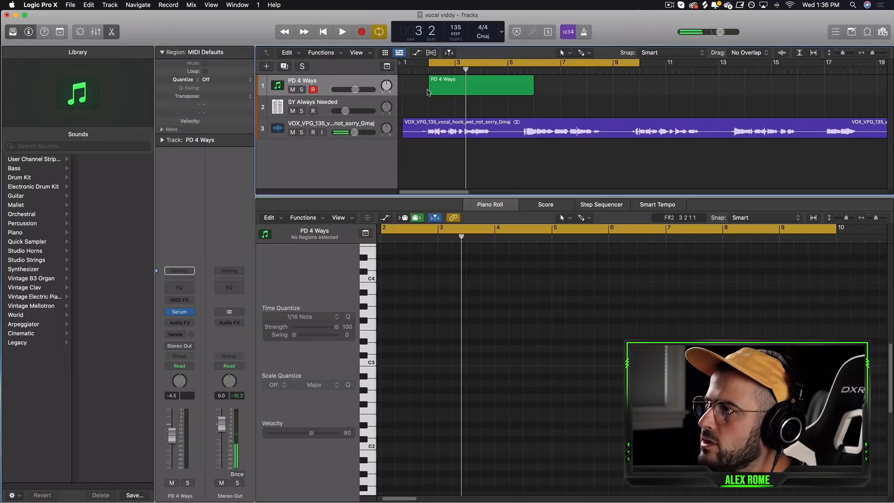
drag(428, 90, 422, 90)
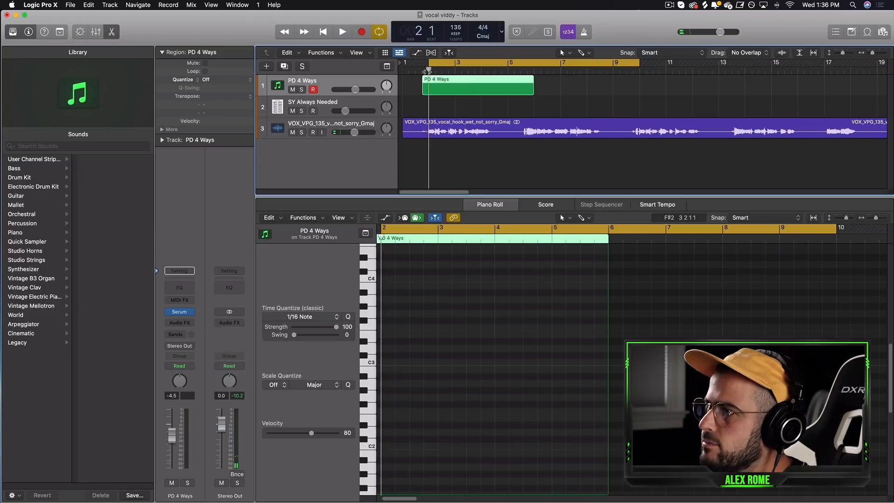
- Stack short guide notes of the G major scale from G2 to G3 in the beat before bar 2
super+click(428, 381)
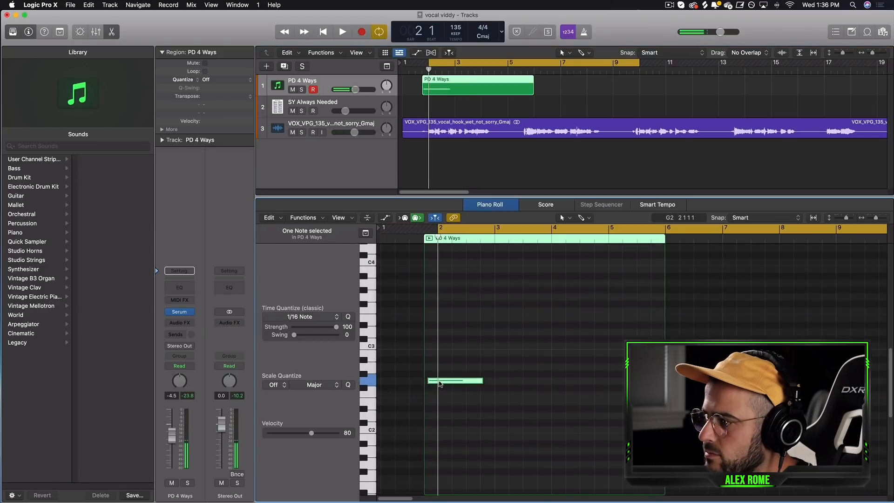
drag(481, 381, 477, 380)
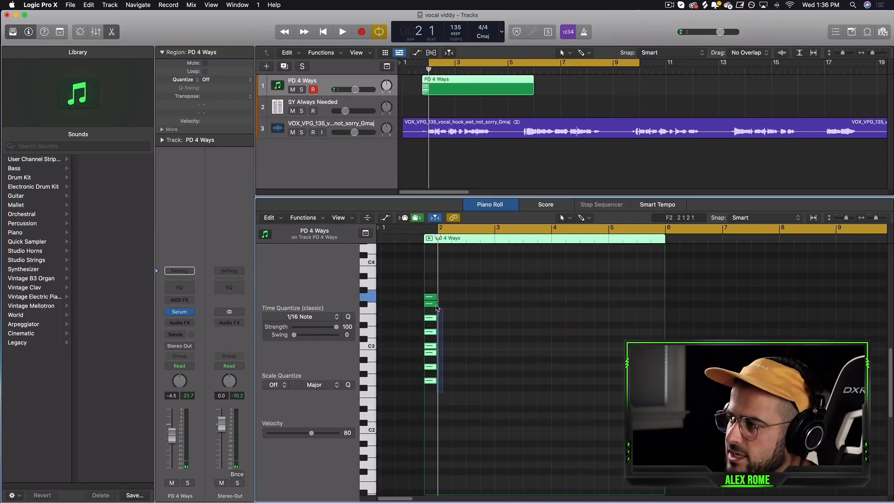
drag(437, 311, 442, 341)
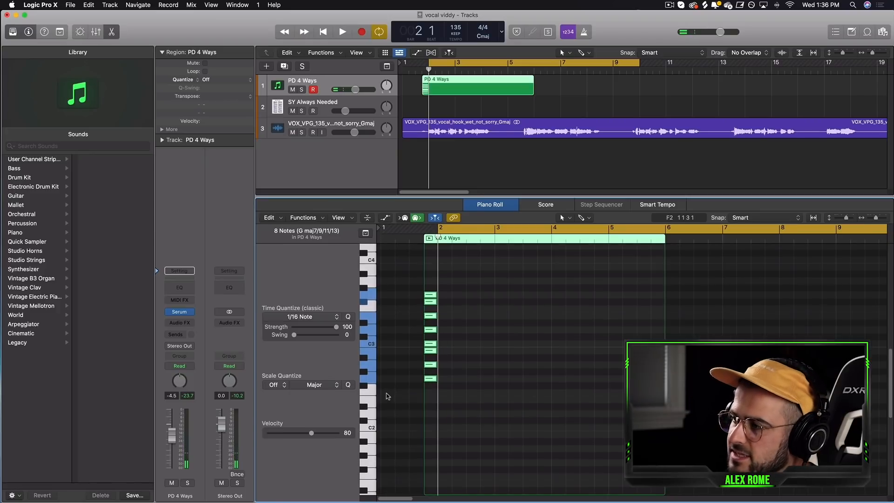
scroll(367, 412, down, 2)
scroll(435, 364, up, 2)
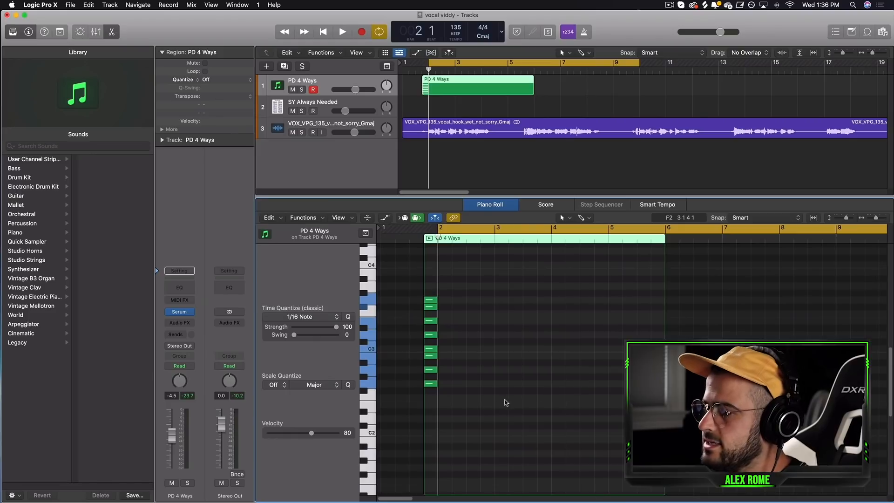
scroll(461, 447, down, 1)
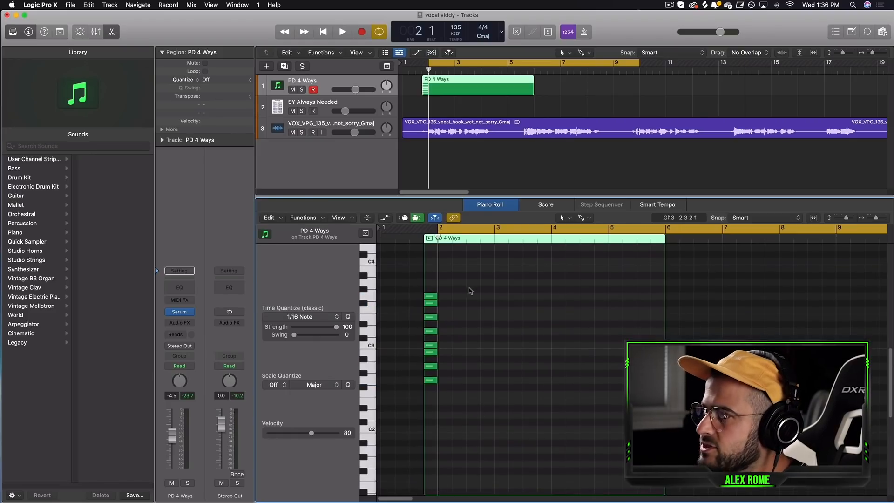
- Start a bassline under the vocal with E1 across bar 2 and shorter D1 and B0 notes in bar 3
key(space)
key(space)
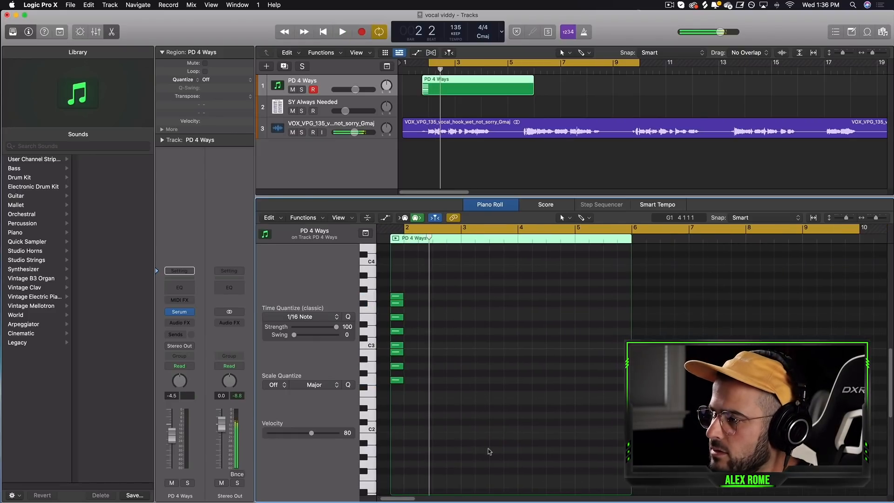
scroll(488, 448, down, 2)
super+click(413, 450)
drag(413, 450, 461, 451)
scroll(414, 465, down, 2)
key(space)
scroll(464, 444, down, 3)
click(462, 450)
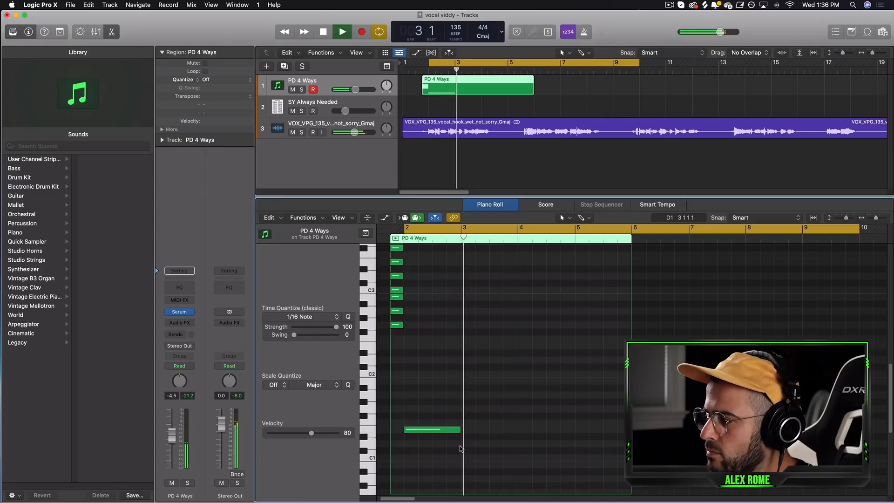
key(space)
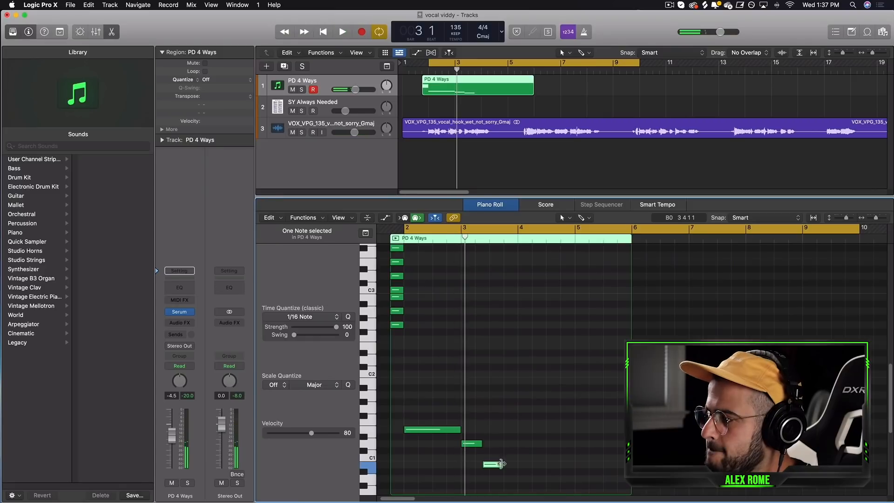
- Extend the B0 note to the end of bar 3 and add bass notes C1 at bar 4 and D1 at bar 5
drag(501, 464, 569, 462)
key(space)
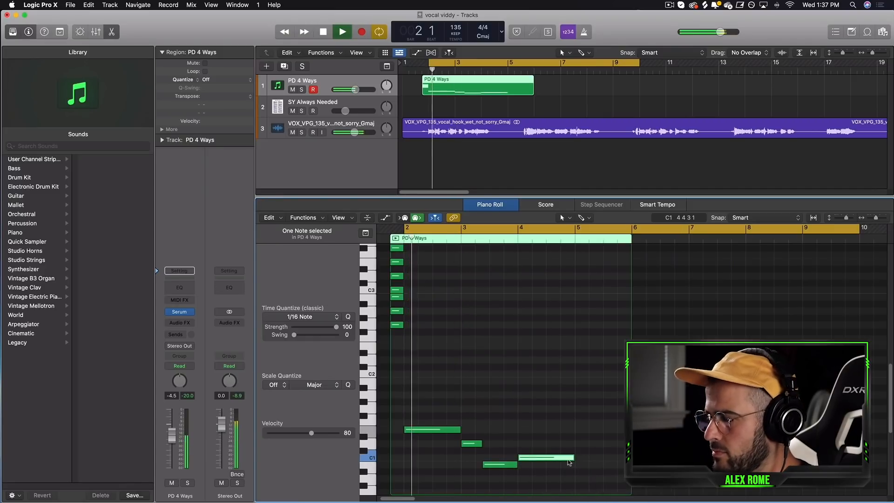
scroll(576, 418, down, 3)
click(577, 425)
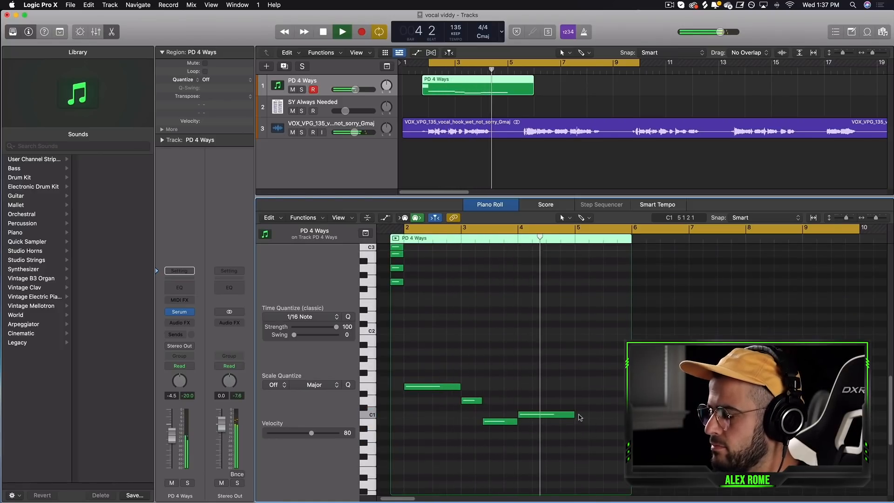
key(space)
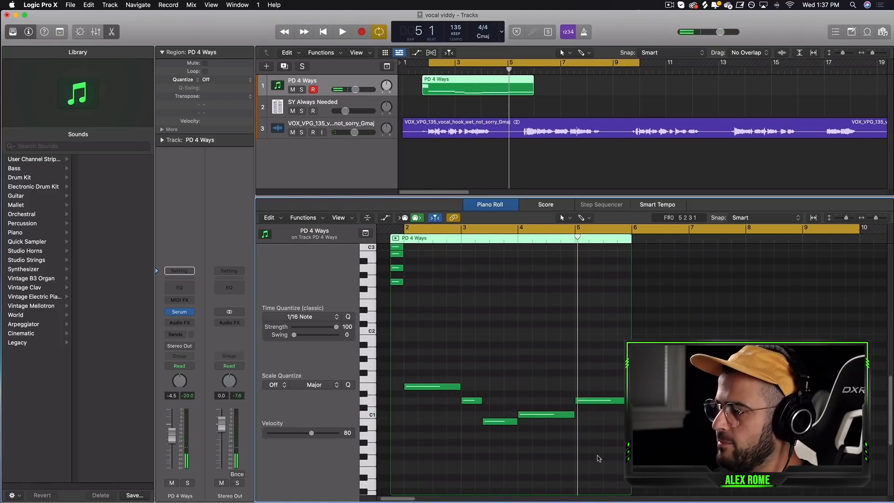
- Duplicate the five bass notes one octave up starting on E2, and again a fifth above that starting on B2
drag(599, 459, 451, 359)
scroll(452, 380, up, 2)
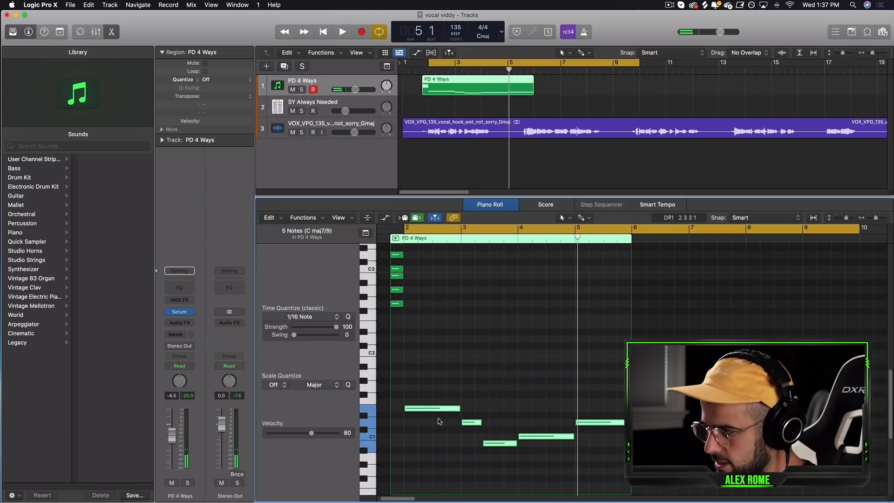
drag(435, 411, 440, 327)
scroll(449, 419, up, 4)
drag(438, 387, 441, 347)
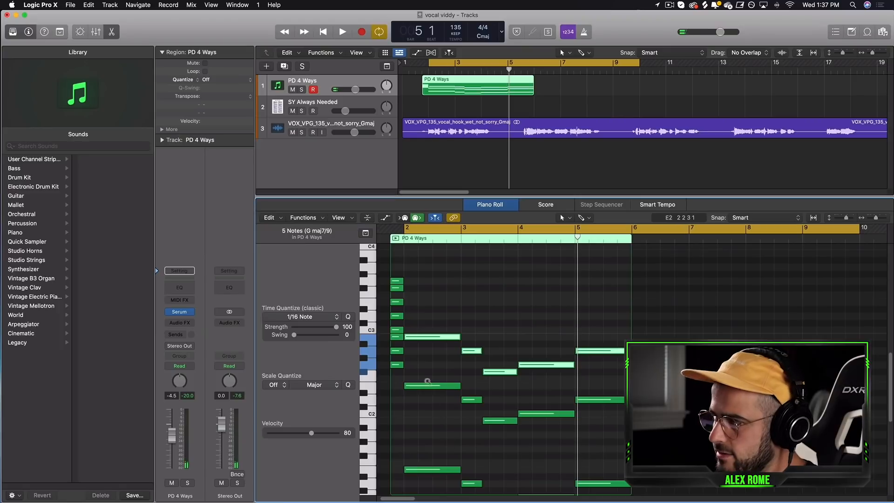
- Copy the top note layer down to start on G2, and raise its out-of-scale notes to F#2, E2 and F#2
drag(433, 336, 473, 374)
key(space)
click(461, 404)
key(space)
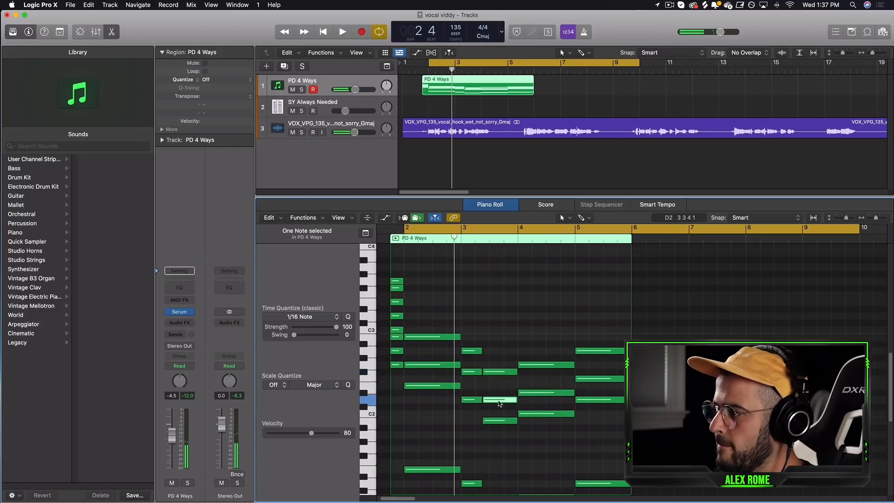
drag(526, 393, 526, 387)
drag(591, 381, 591, 375)
- Play the chords with the vocal, and trim the region's start to bar 2 to cut off the guide notes
key(space)
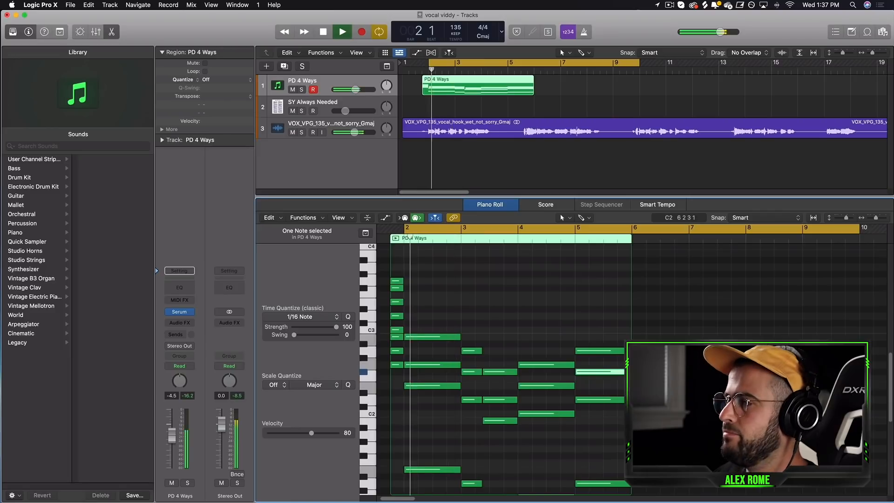
click(748, 434)
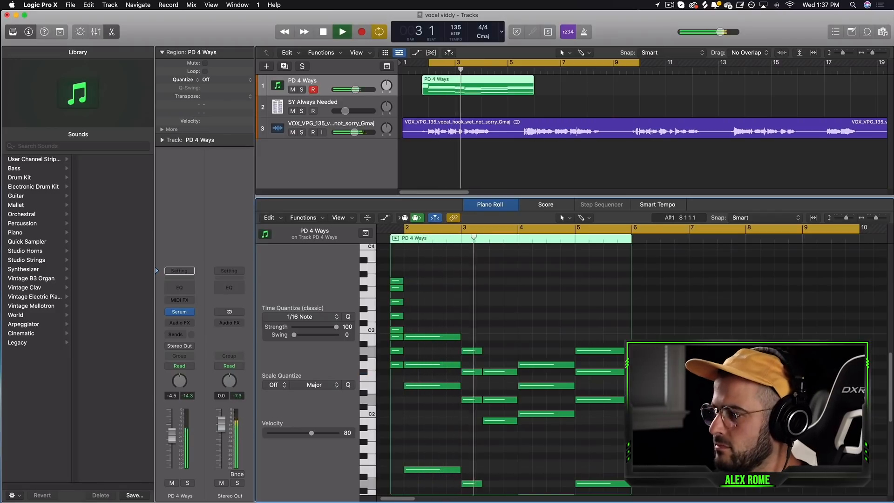
scroll(510, 363, down, 1)
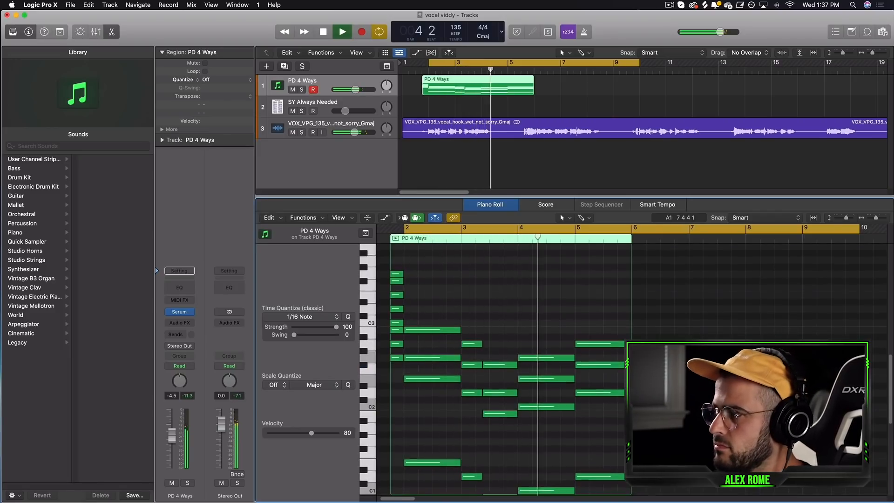
click(538, 89)
click(527, 88)
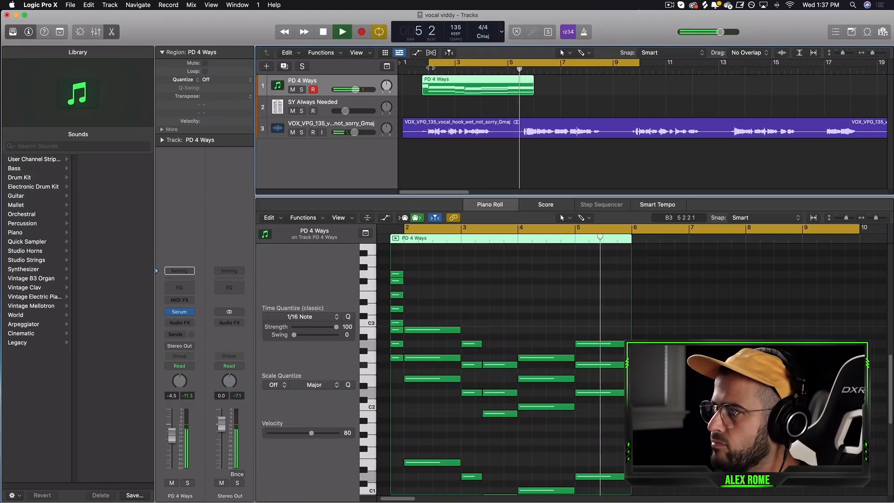
key(space)
drag(424, 93, 429, 94)
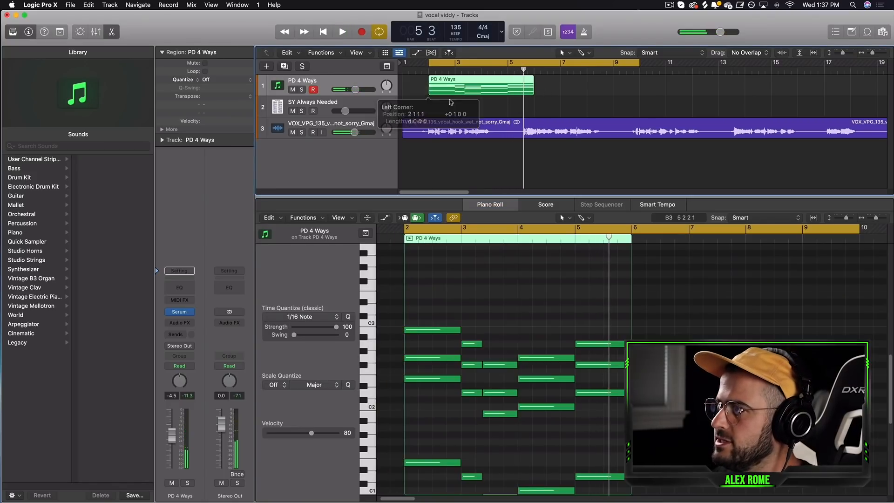
- Repeat the PD 4 Ways chord region once to fill bars 6 to 10, and select both regions
key(super+r)
click(628, 109)
drag(657, 89, 453, 88)
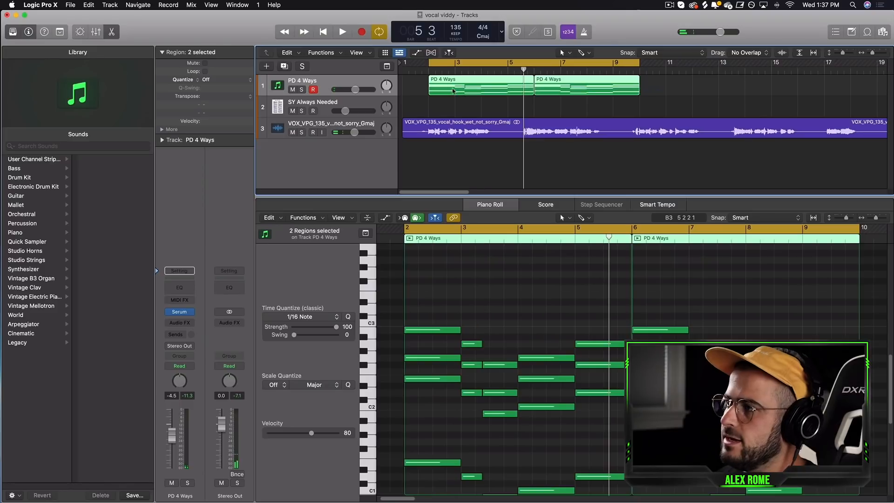
- Create an empty MIDI region on the SY Always Needed track and extend it from bar 2 to bar 10
click(452, 112)
click(368, 106)
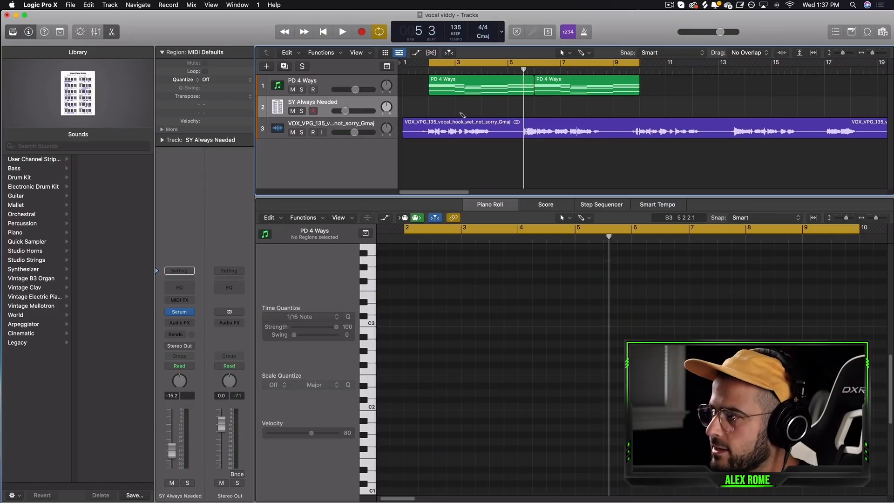
double_click(442, 111)
drag(453, 112, 639, 112)
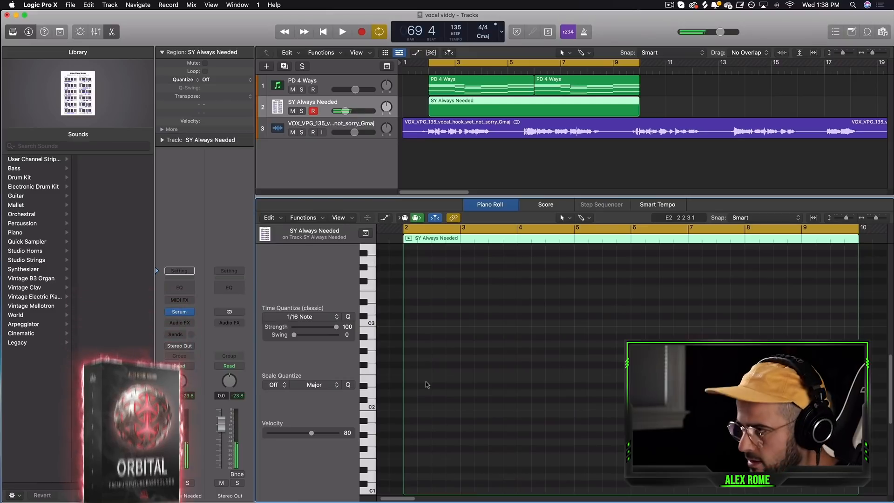
- Build a two-bar pattern of alternating D3 and G3 notes, raise its last note to A3, and start playback
drag(463, 409, 410, 347)
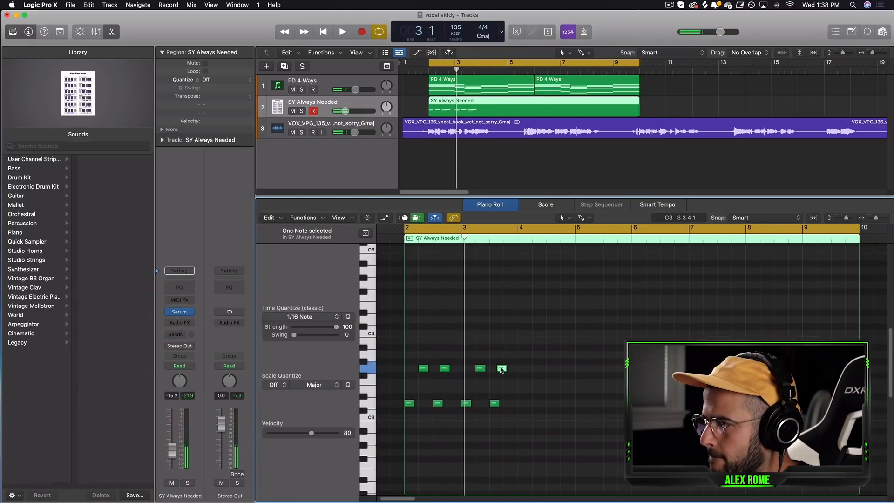
drag(502, 369, 502, 355)
key(space)
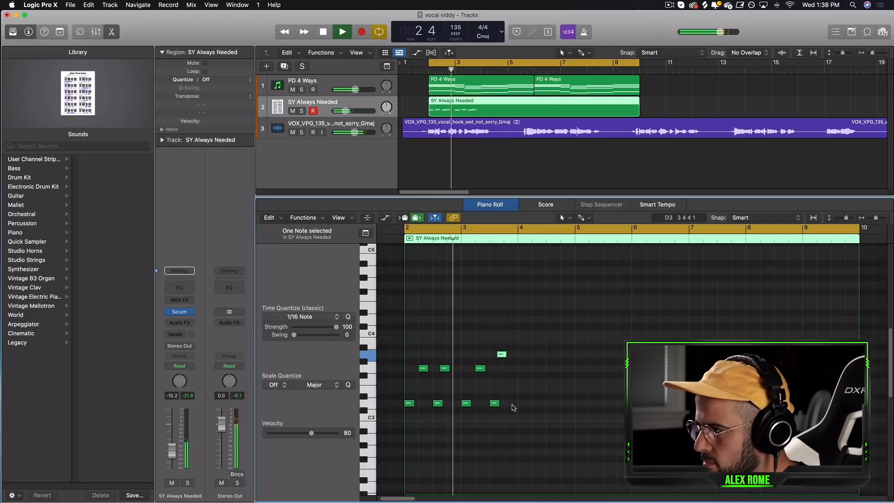
- Repeat the two-bar, eight-note pattern to fill the SY Always Needed region up to bar 10
drag(512, 416, 393, 315)
key(super+r)
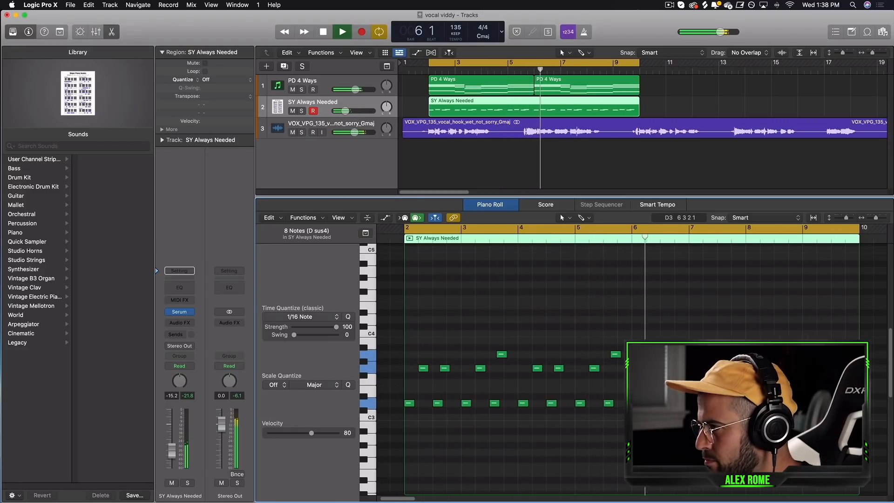
click(754, 459)
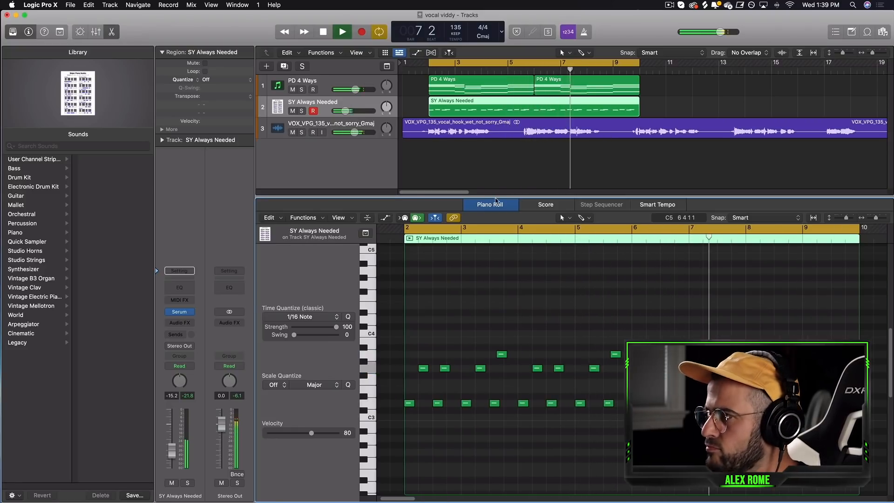
- Enlarge the tracks area, delete the vocal hook region from its track, and listen to the synth parts alone
drag(496, 196, 480, 468)
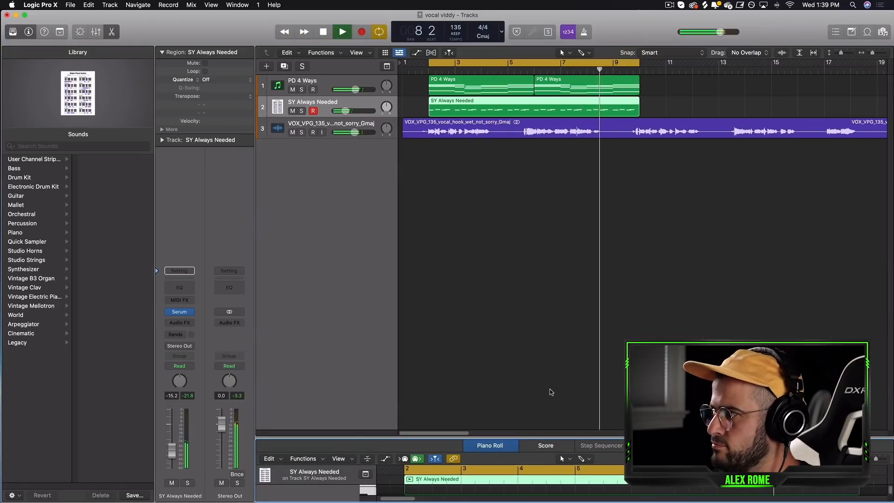
key(space)
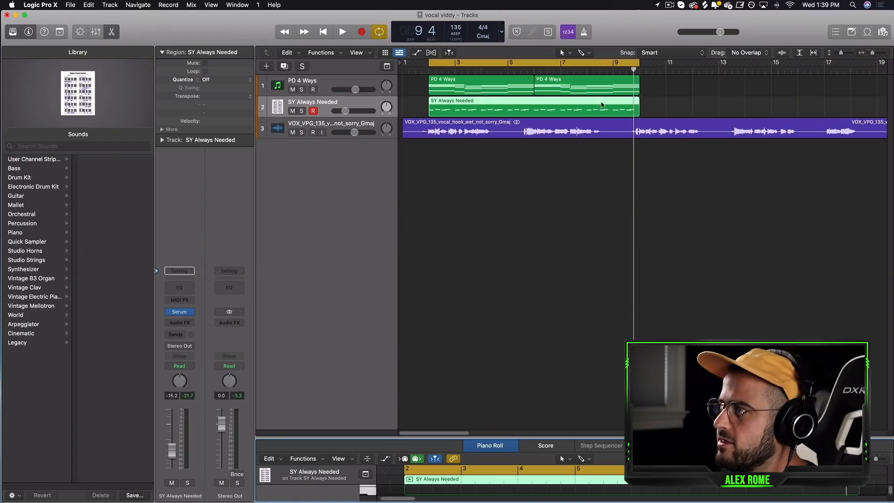
click(594, 126)
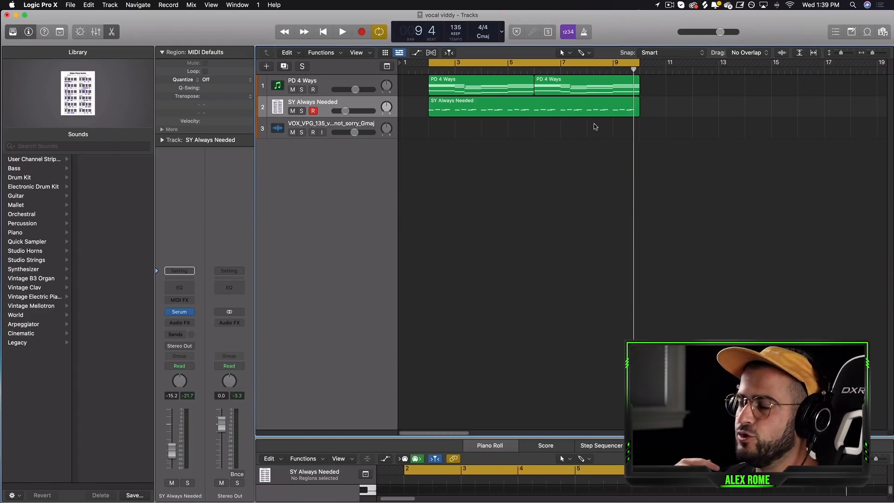
key(space)
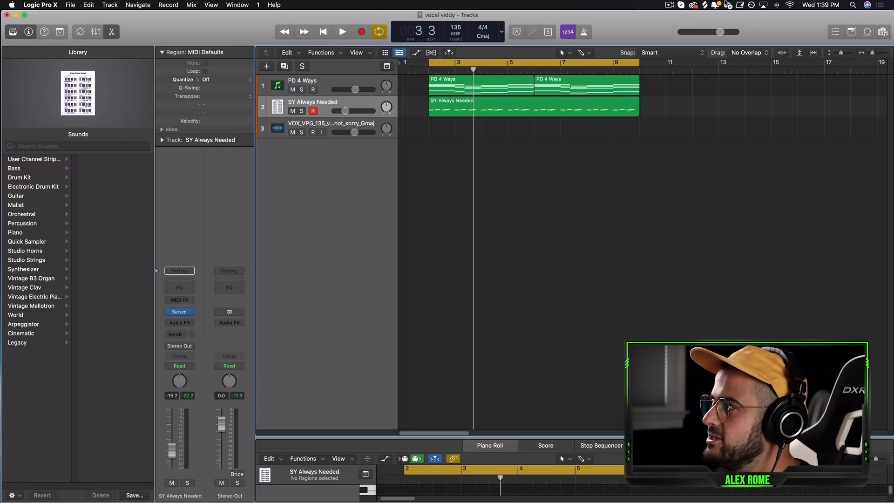
- Switch to Splice, import VOX_VPG_100_vocal_kit_dry_go_right_lead_Amaj onto a new track in Logic Pro X, and align its region to bar 2
key(super+Tab)
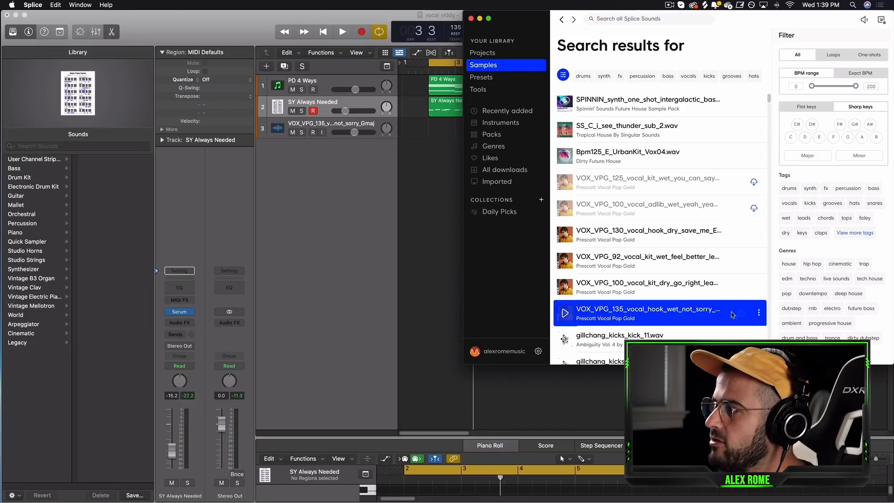
drag(647, 285, 471, 242)
drag(501, 150, 493, 149)
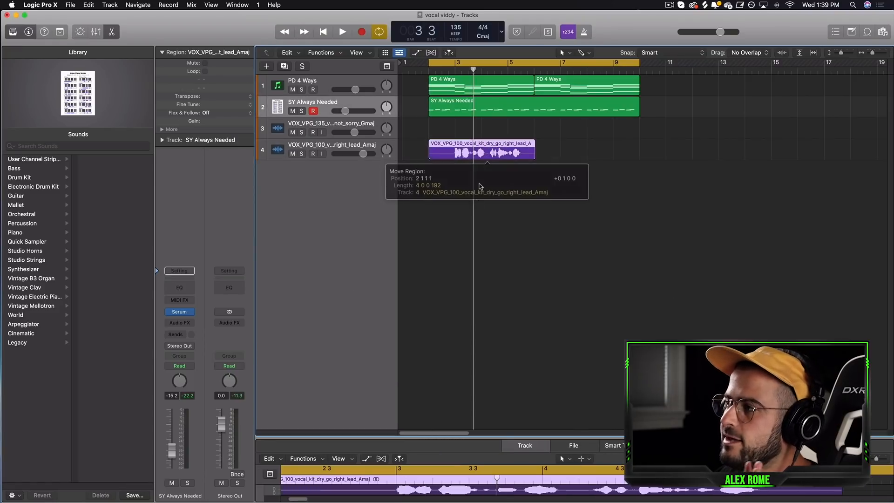
click(458, 171)
click(459, 147)
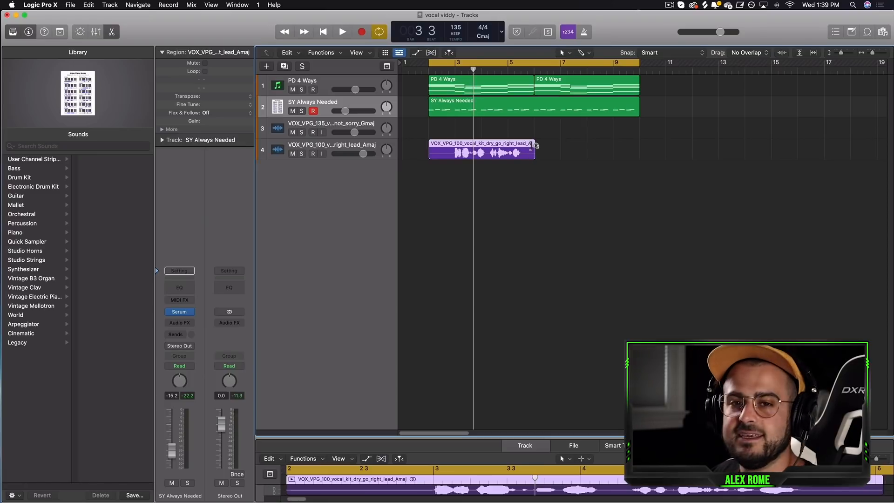
- Try the project at the new vocal's tempo of 100 BPM, and set the tempo back to 135 BPM
drag(586, 130, 489, 78)
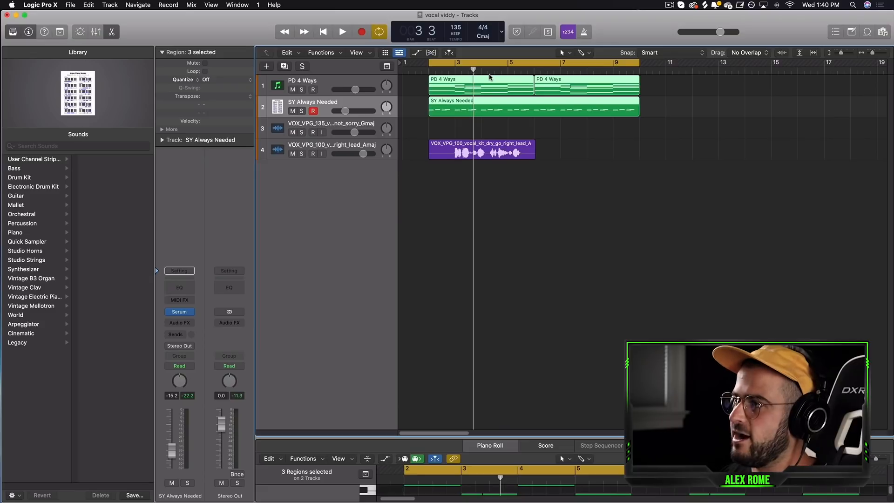
click(558, 200)
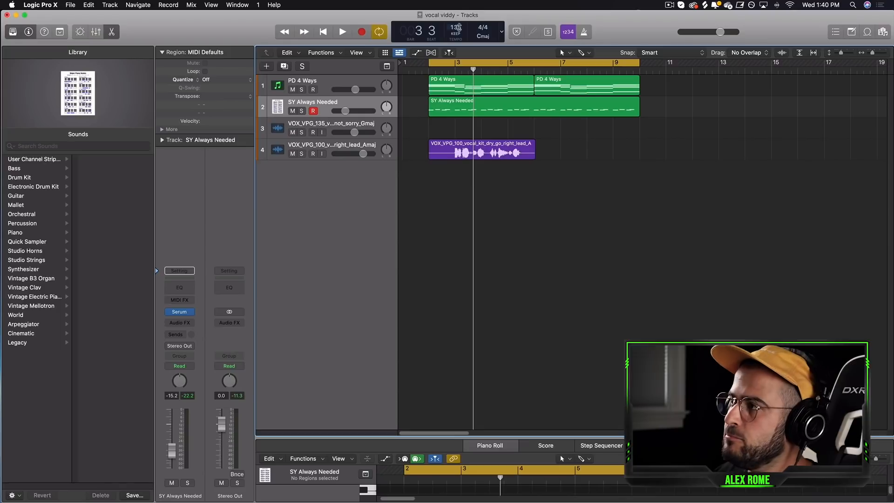
drag(456, 27, 455, 43)
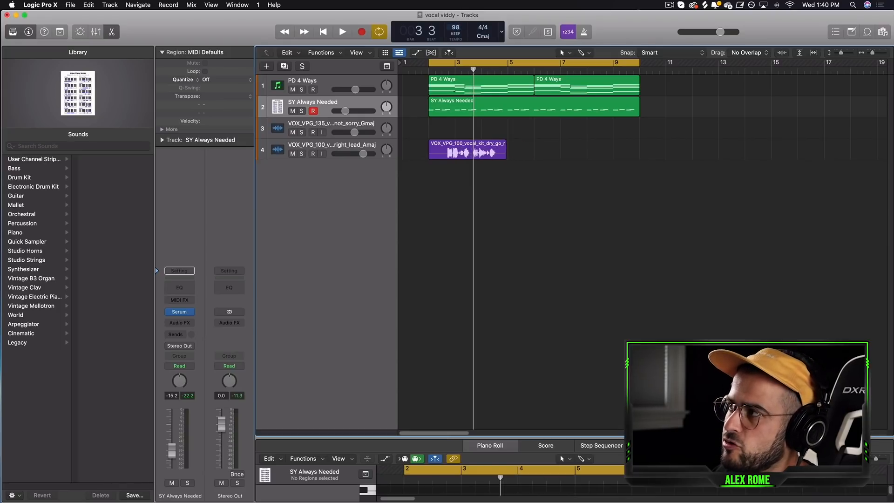
drag(649, 120, 453, 96)
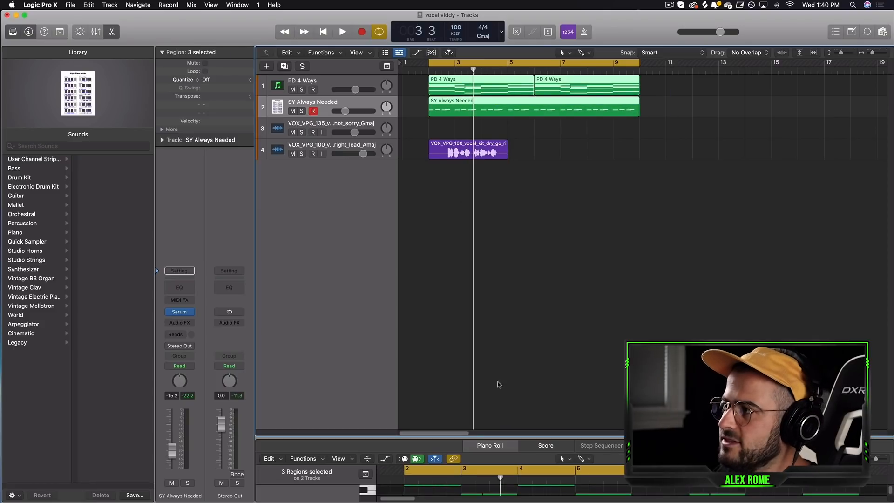
drag(455, 27, 457, 13)
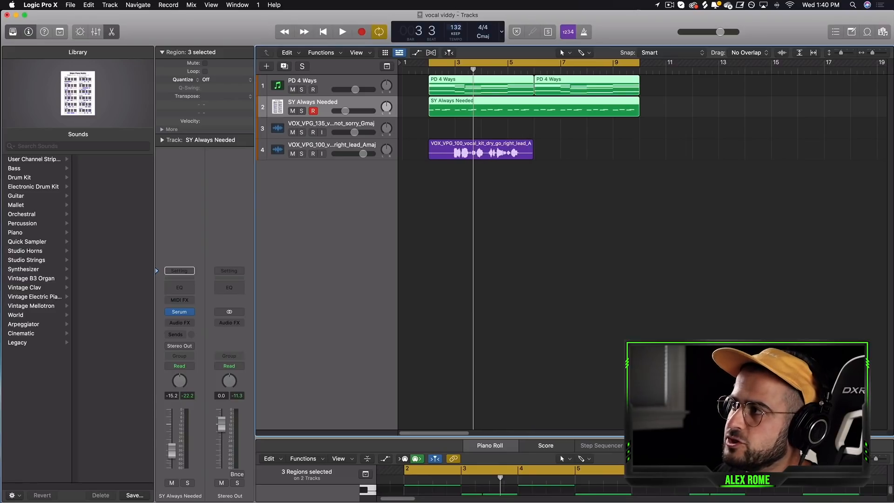
click(620, 328)
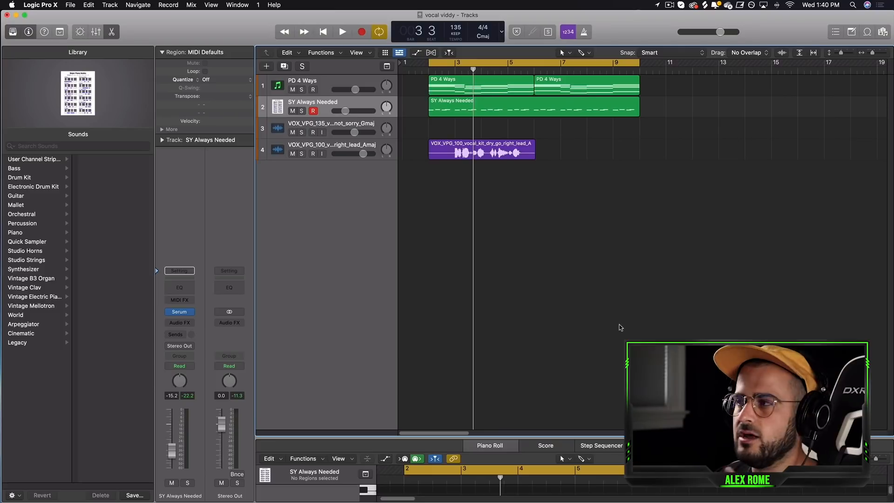
- Delete the empty VOX_VPG_135 vocal hook track
click(372, 123)
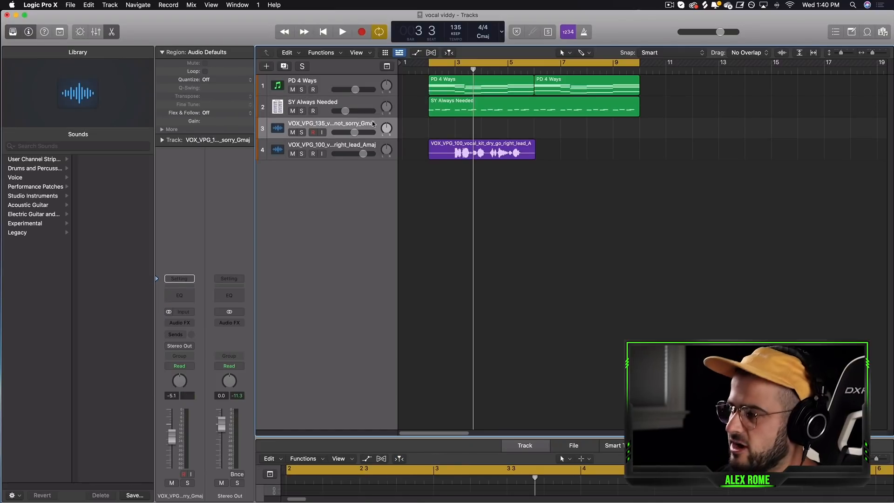
key(super+BackSpace)
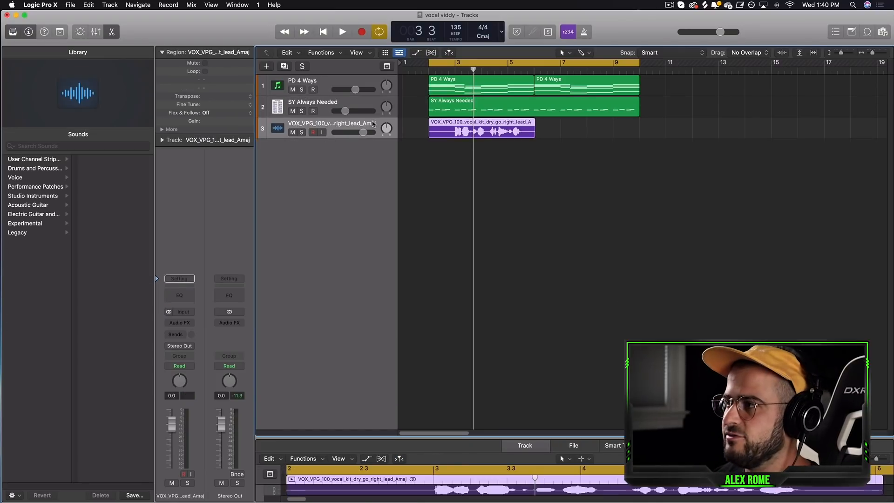
click(490, 153)
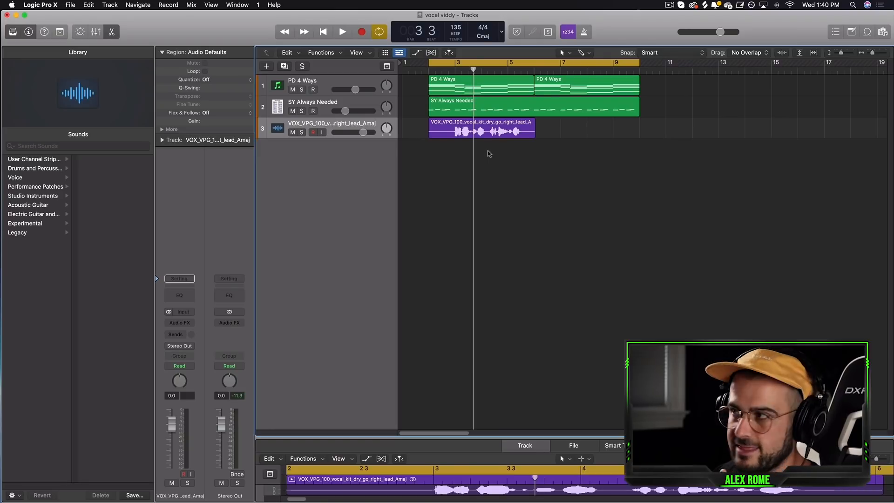
- Enable Flex on the go_right_lead vocal track and stretch its region to end at bar 10
click(467, 127)
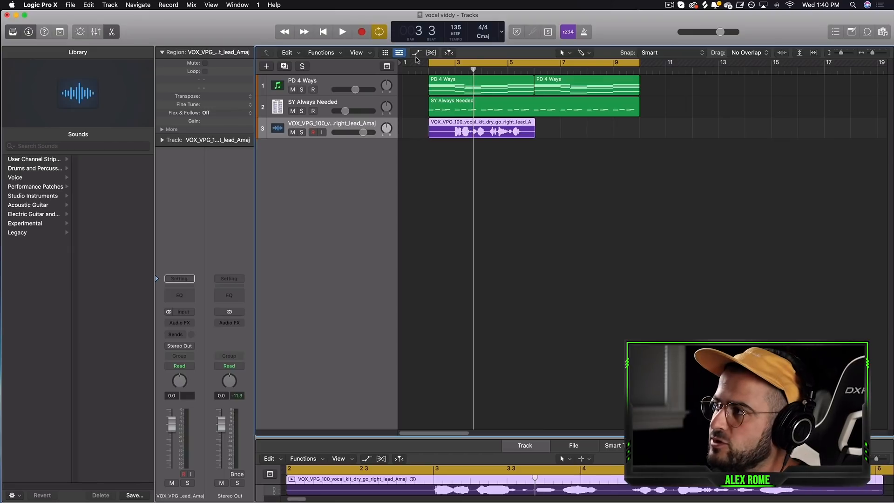
click(431, 52)
click(336, 160)
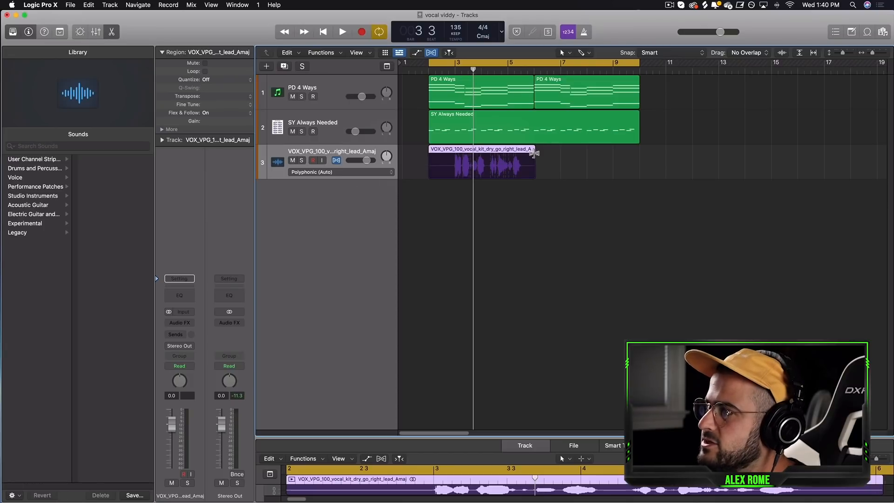
drag(531, 155, 637, 165)
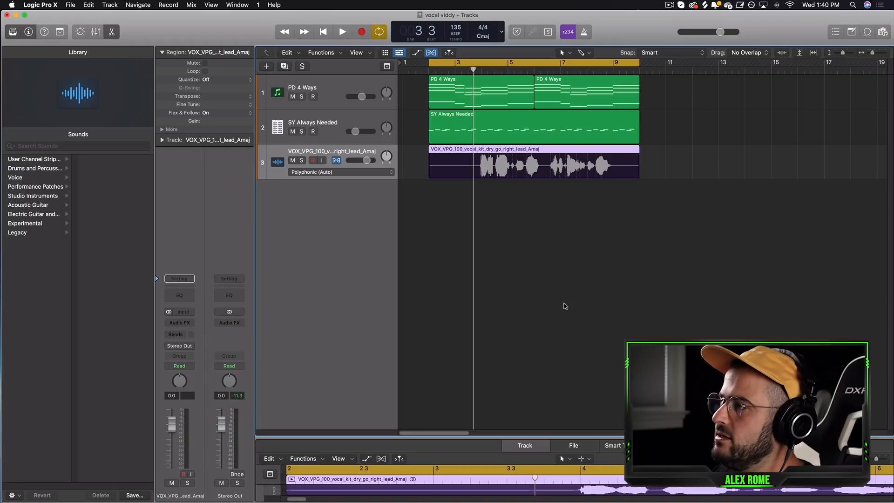
- Cycle bars 4 to 10, solo the vocal track, and play its region transposed by -1
drag(475, 63, 638, 81)
drag(579, 207, 558, 156)
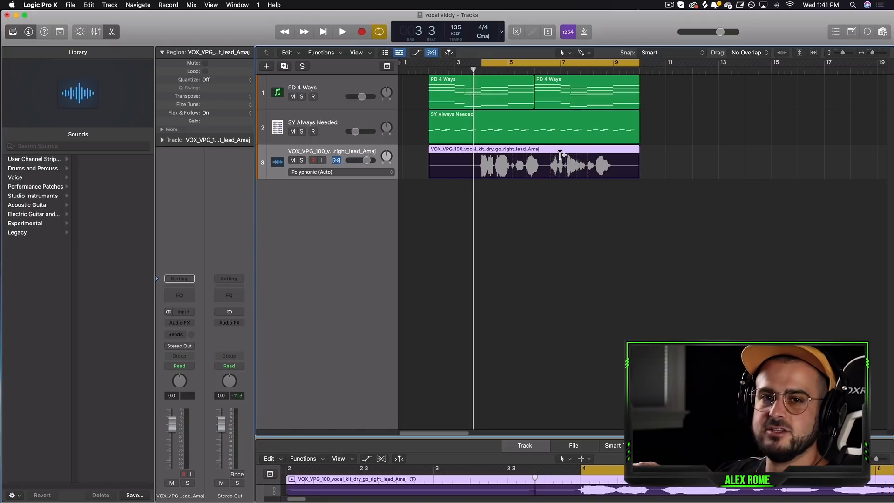
drag(552, 200, 548, 167)
key(ctrl+s)
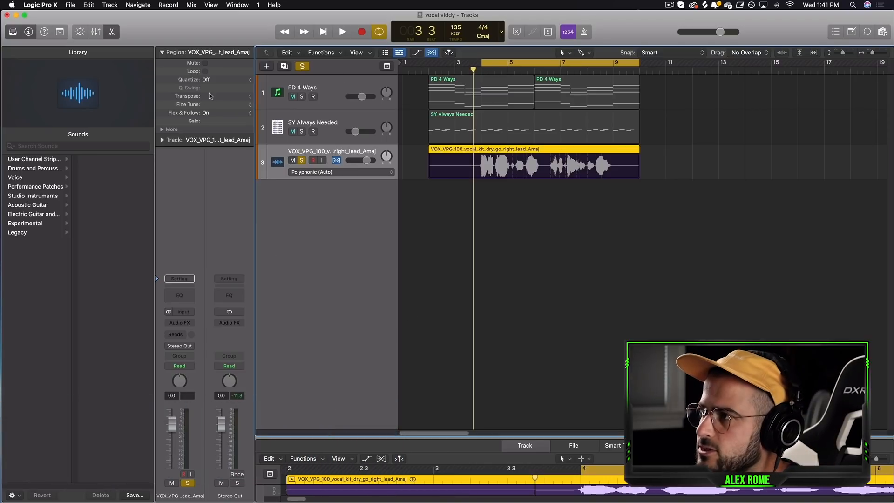
key(space)
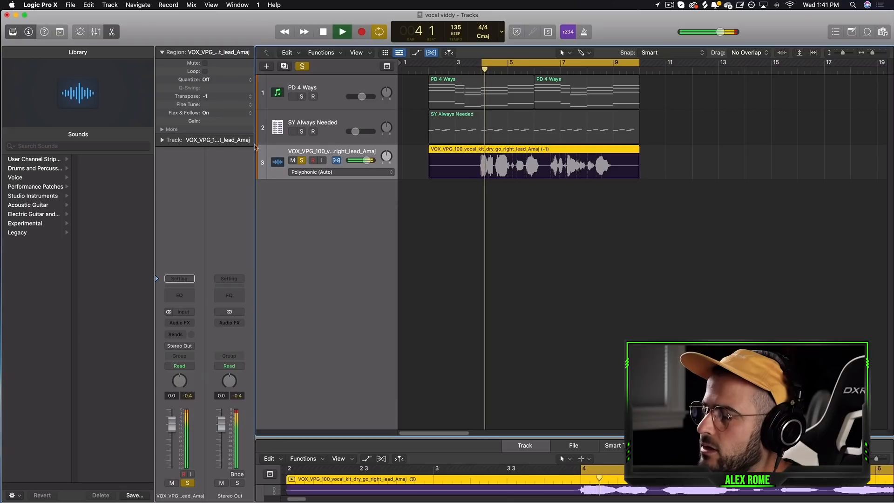
- Unsolo the vocal track, restore the cycle to bars 2 to 10, and widen the track headers
click(301, 160)
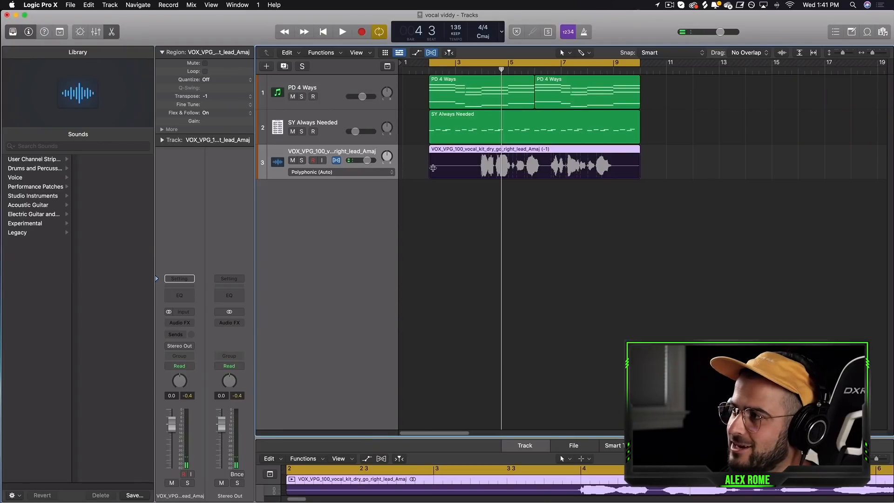
mouse_move(398, 168)
mouse_down()
mouse_move(442, 164)
mouse_move(412, 160)
mouse_up()
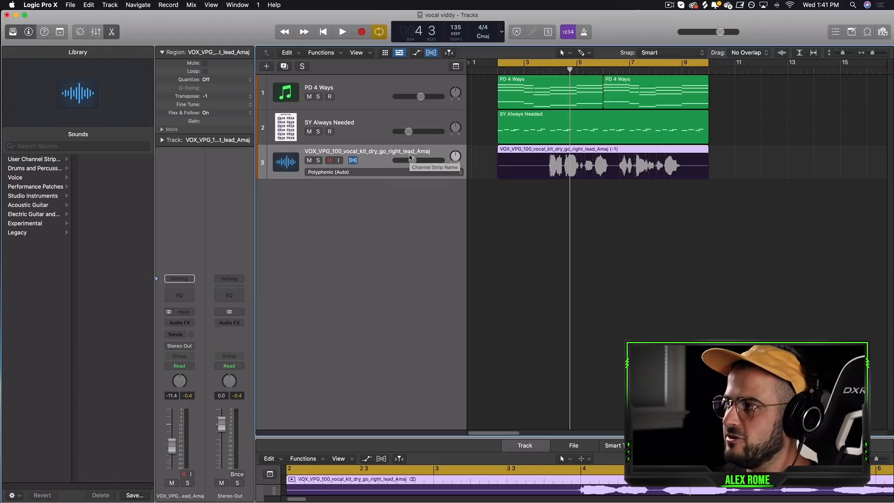
- Trim the silence at the vocal region's start, align the region to bar 2, and set its transposition to -2
click(696, 230)
drag(651, 193, 637, 169)
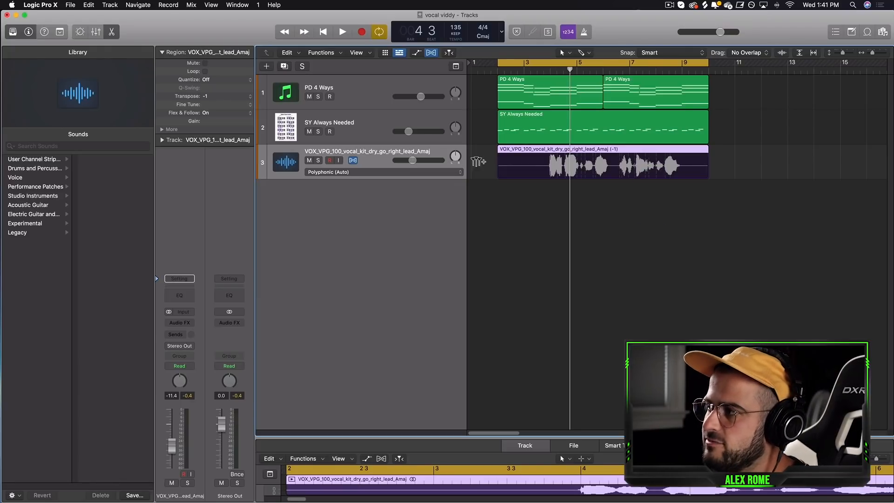
key(alt+minus)
- Play the vocal with the synth parts and set the vocal track's volume to -15.6 dB
key(space)
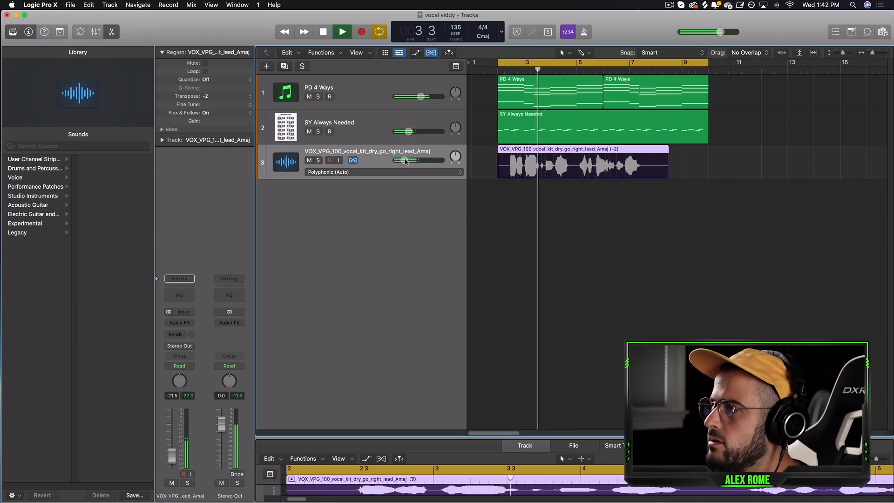
drag(404, 161, 407, 160)
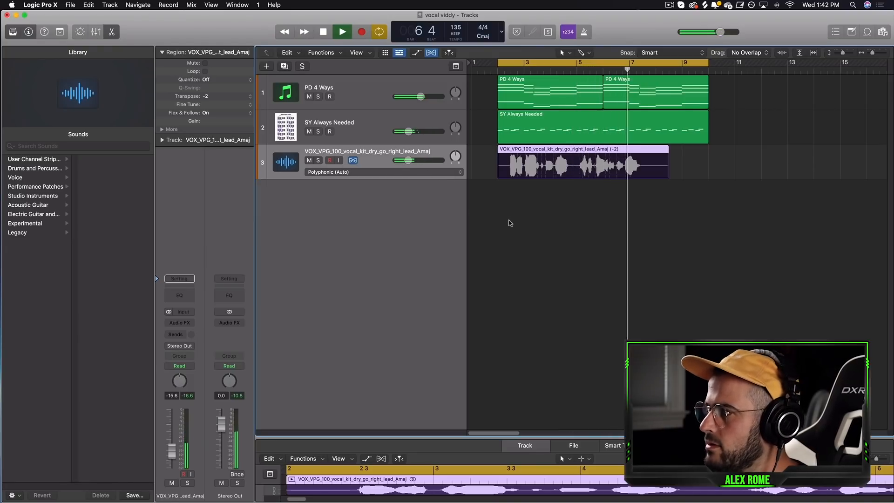
key(space)
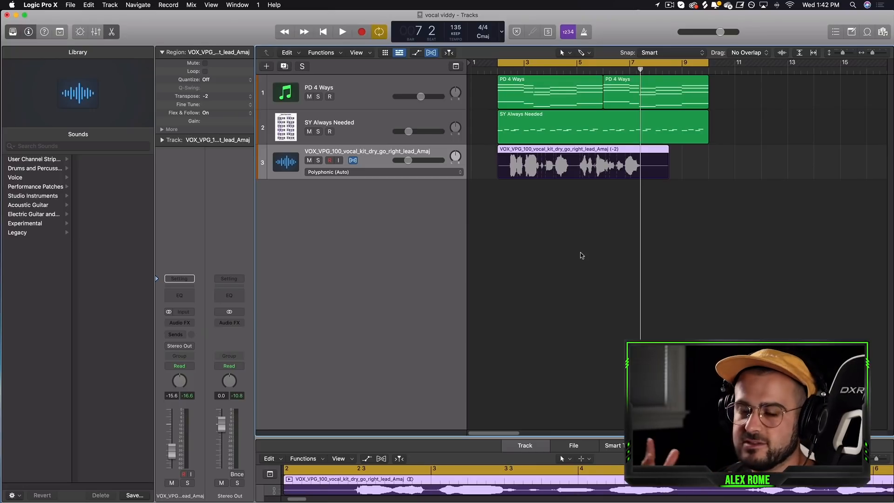
drag(765, 192, 604, 151)
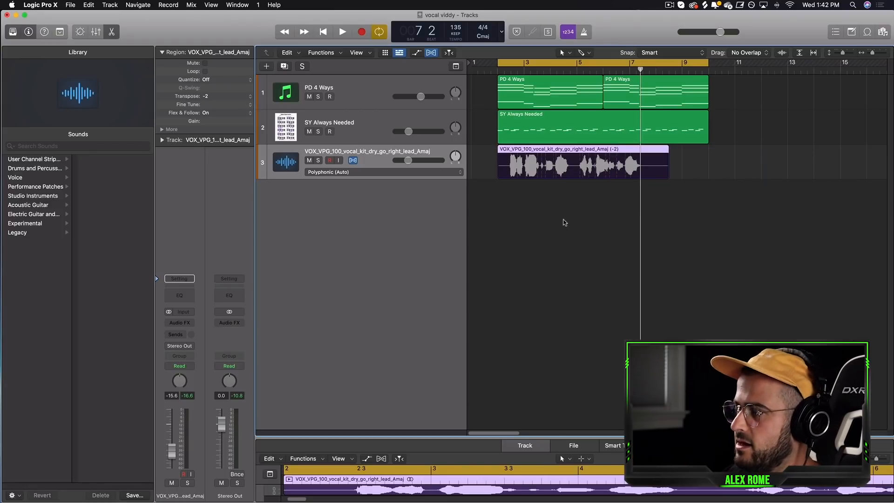
drag(564, 223, 599, 199)
click(599, 200)
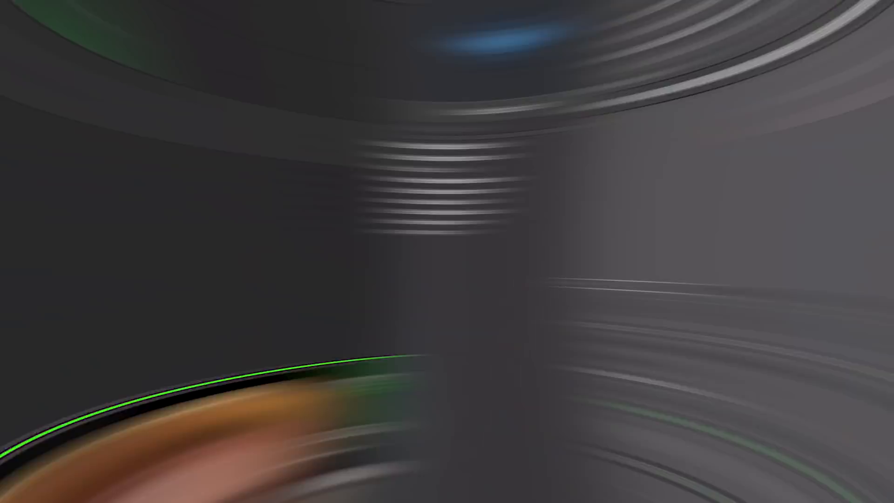